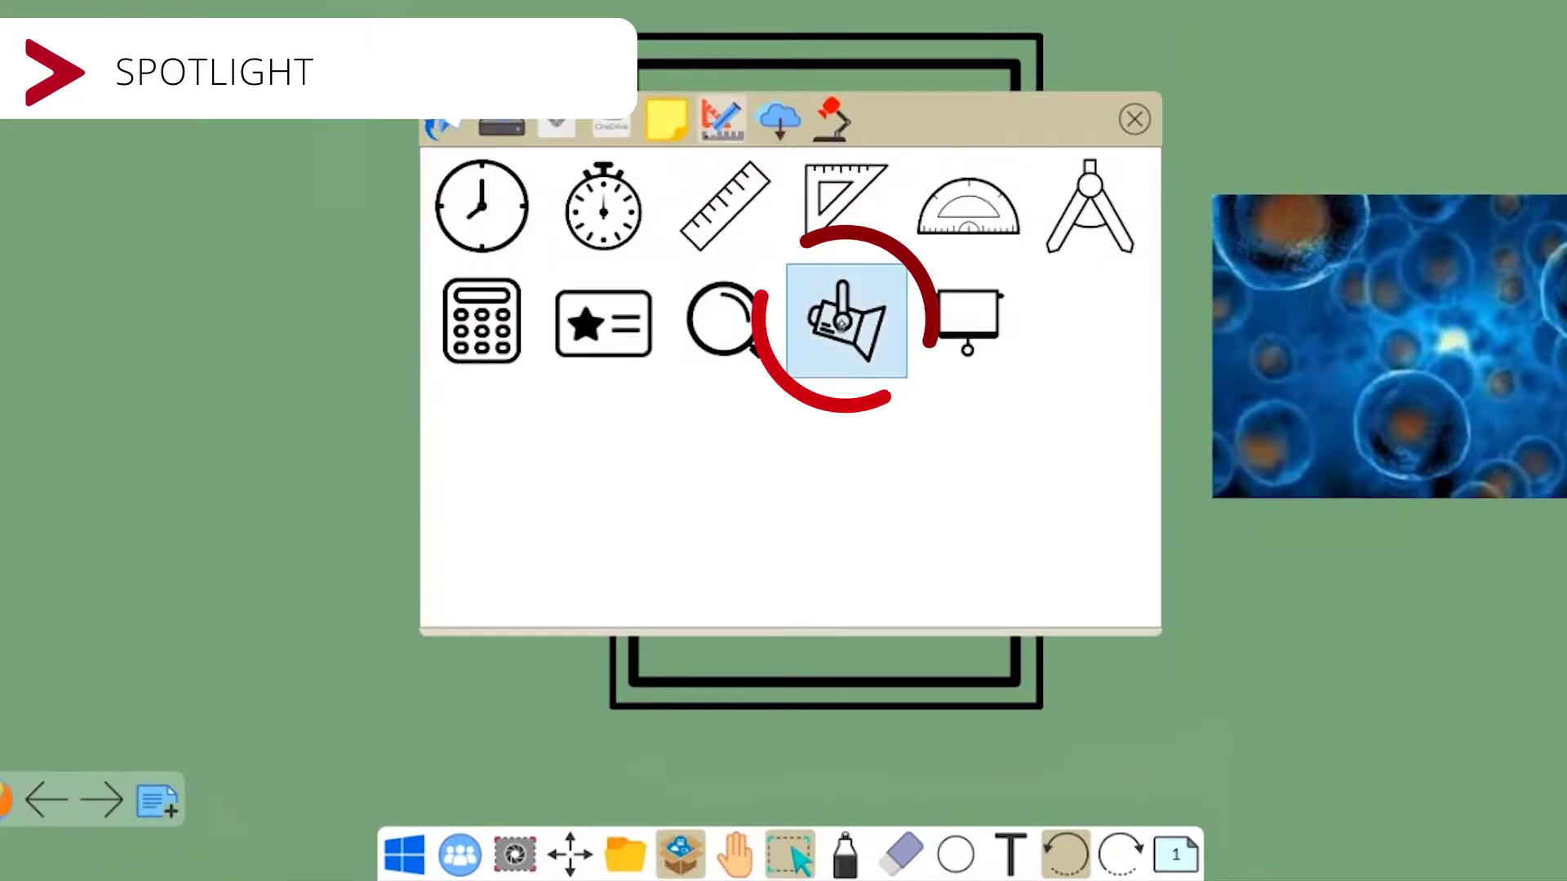
# - Spotlight part of the board on the Plant and animal cells page
pyautogui.click(841, 318)
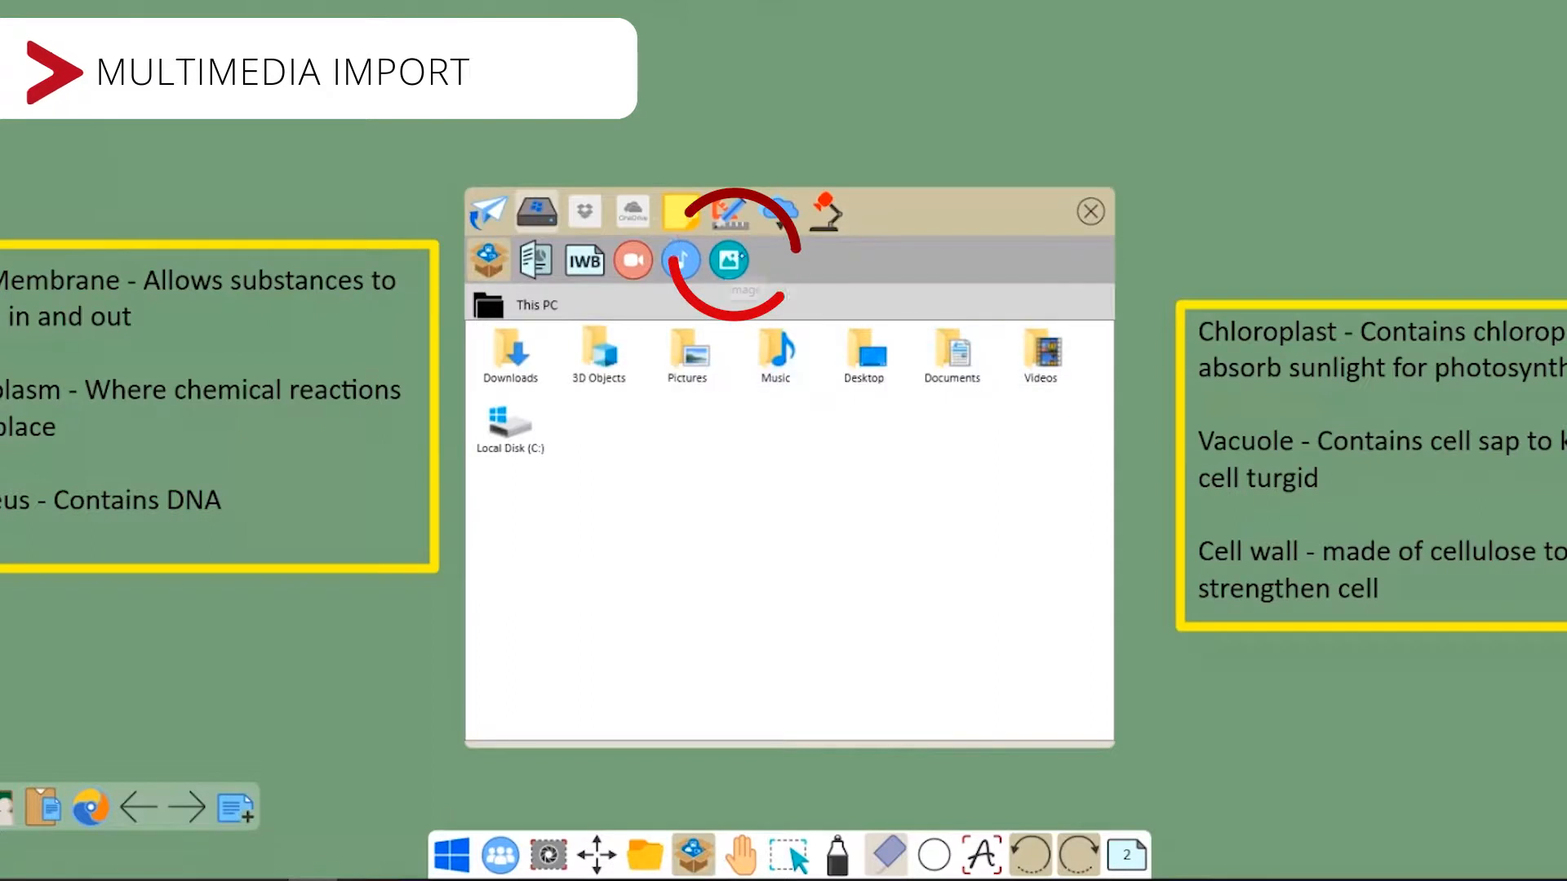
# - Insert 'Animal and Plant picture.jpg' from Desktop and place it between the definition boxes
pyautogui.doubleClick(598, 357)
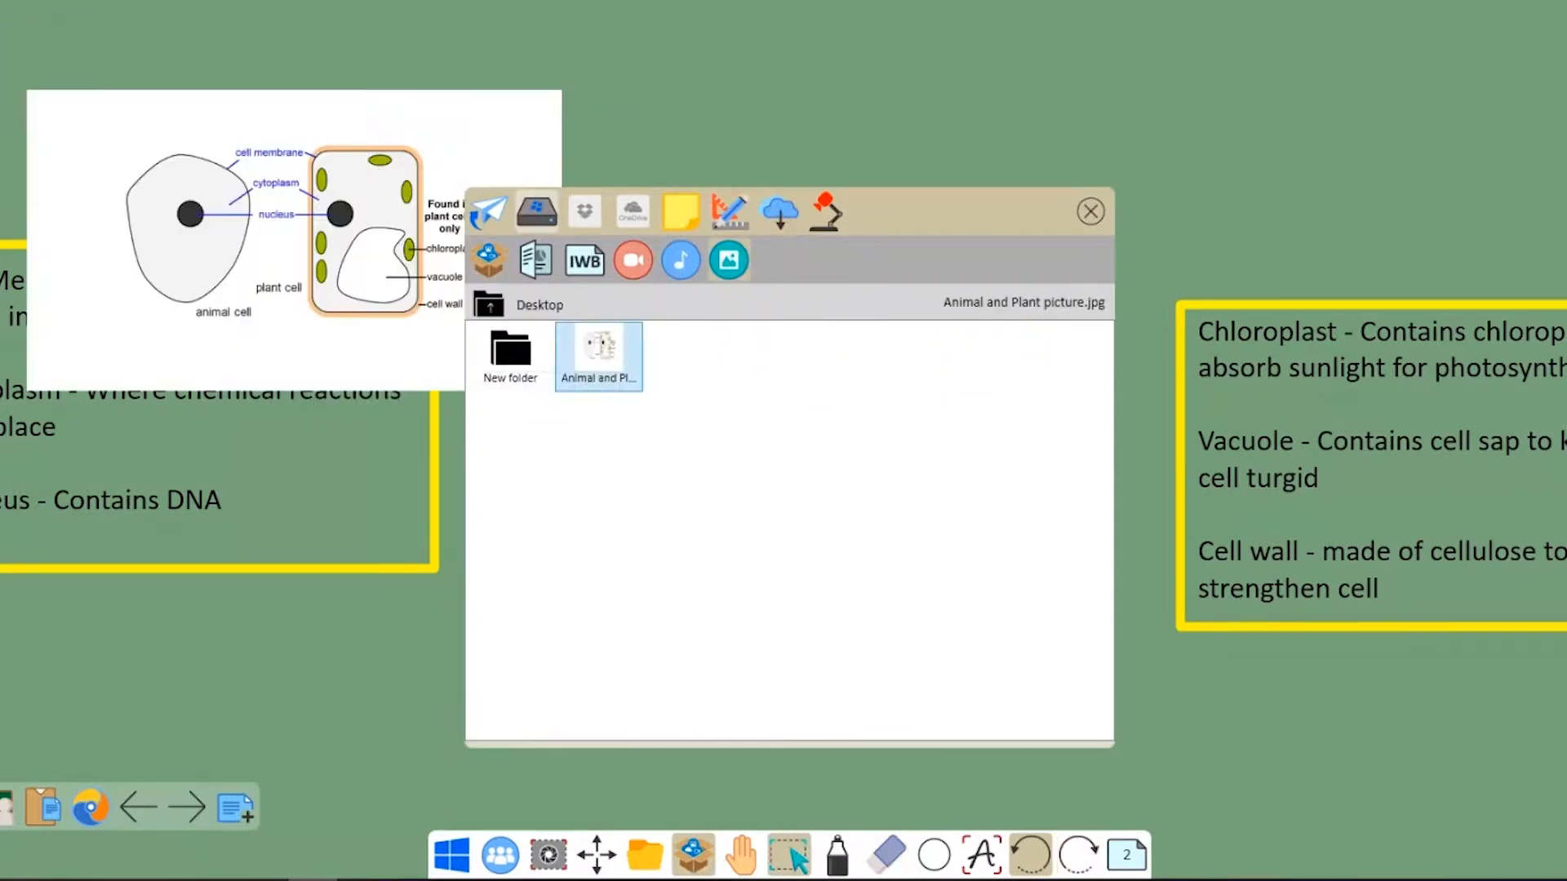
pyautogui.click(1090, 213)
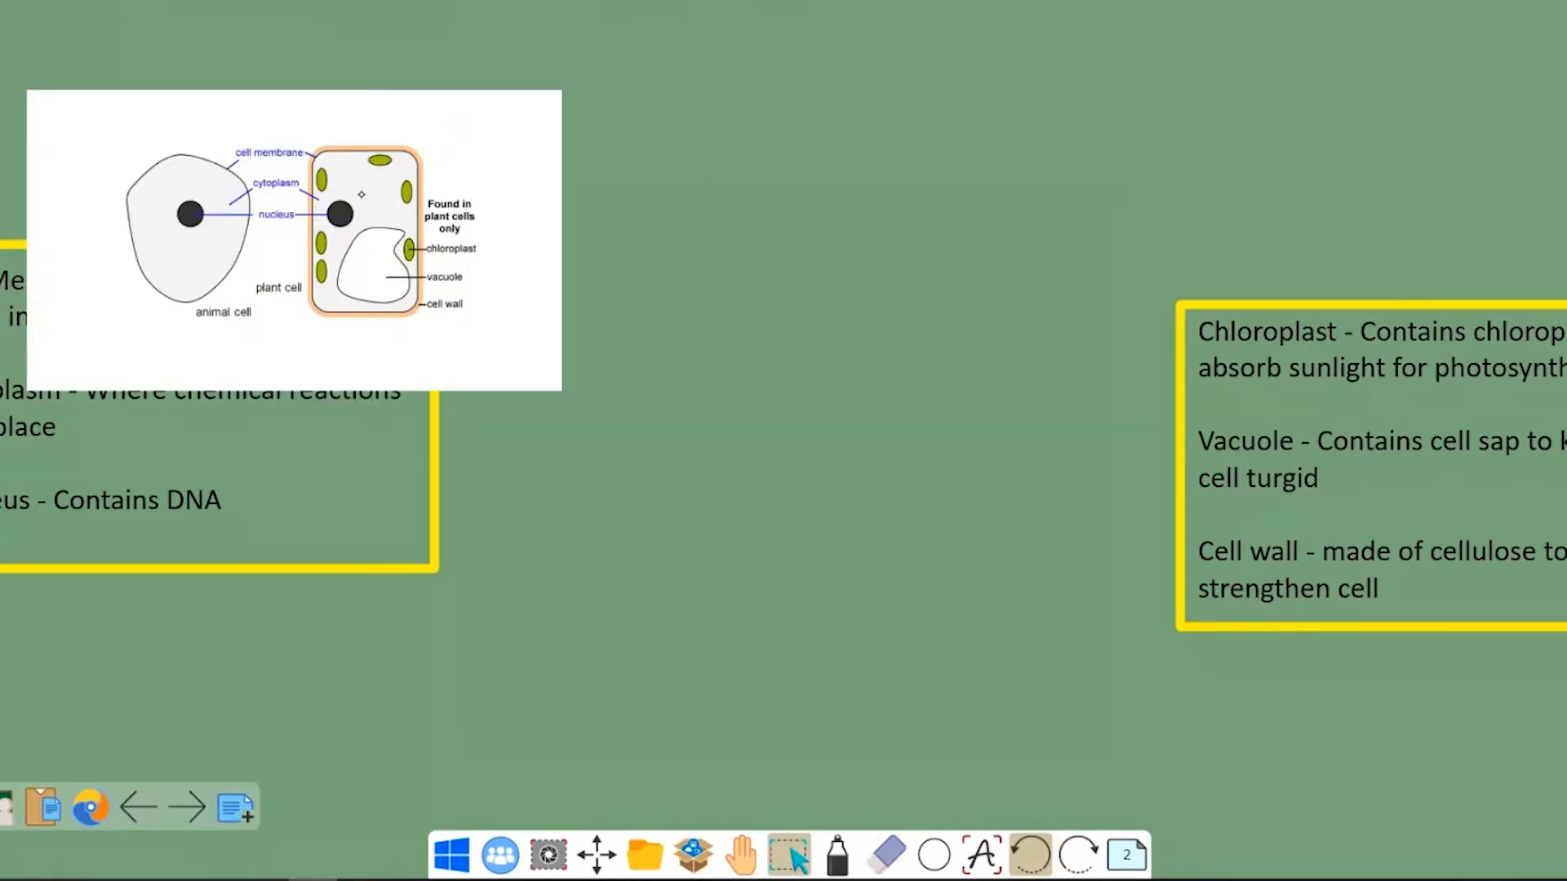
pyautogui.click(361, 194)
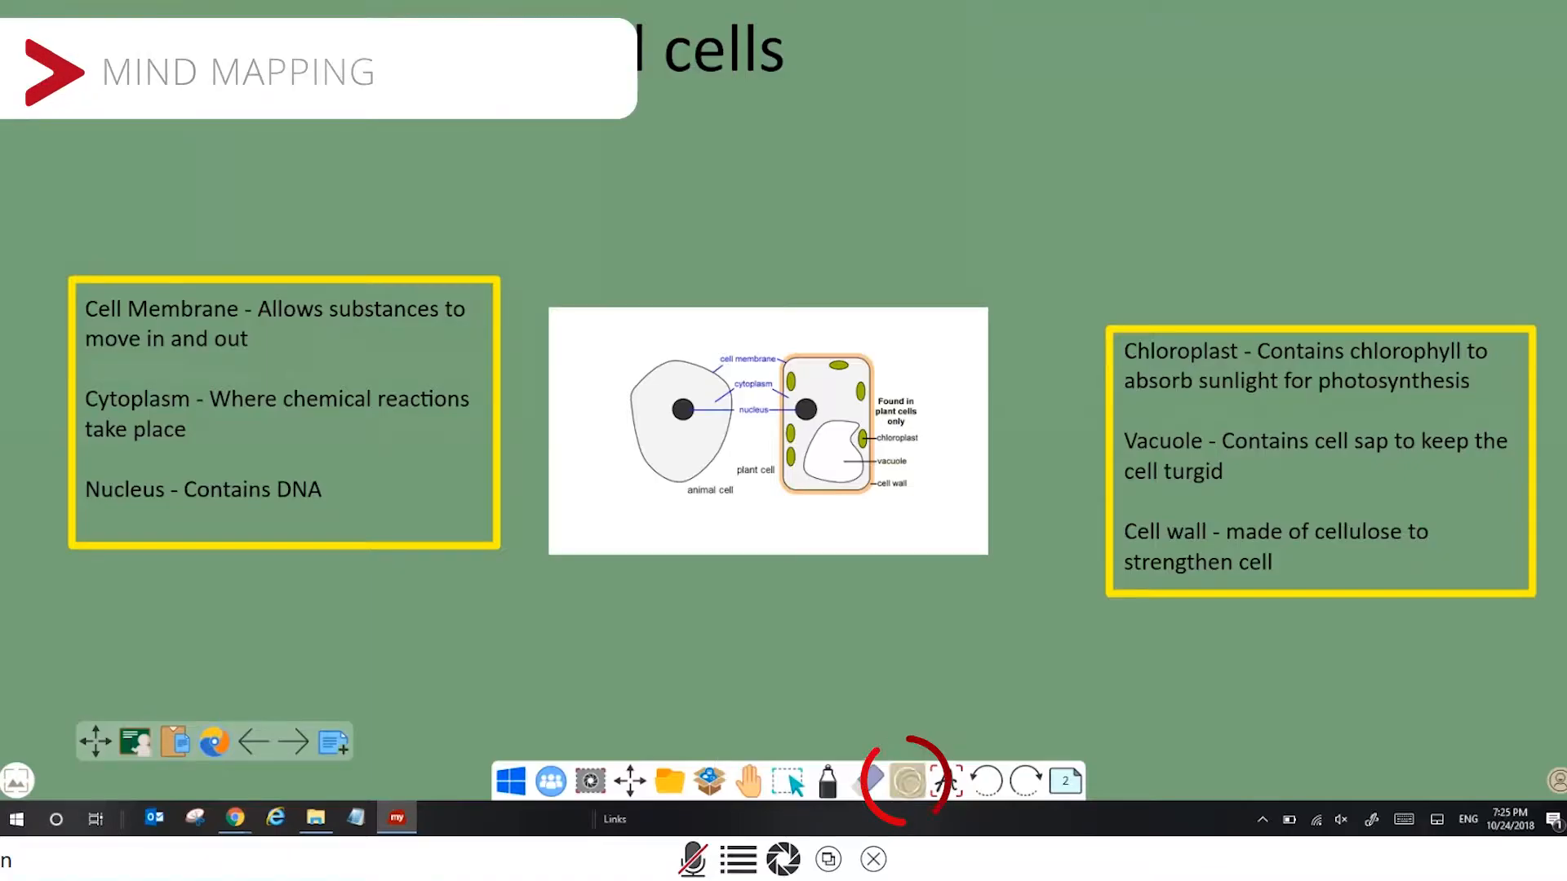
# - Bring up the shapes and curved connector options for the mind map
pyautogui.click(913, 781)
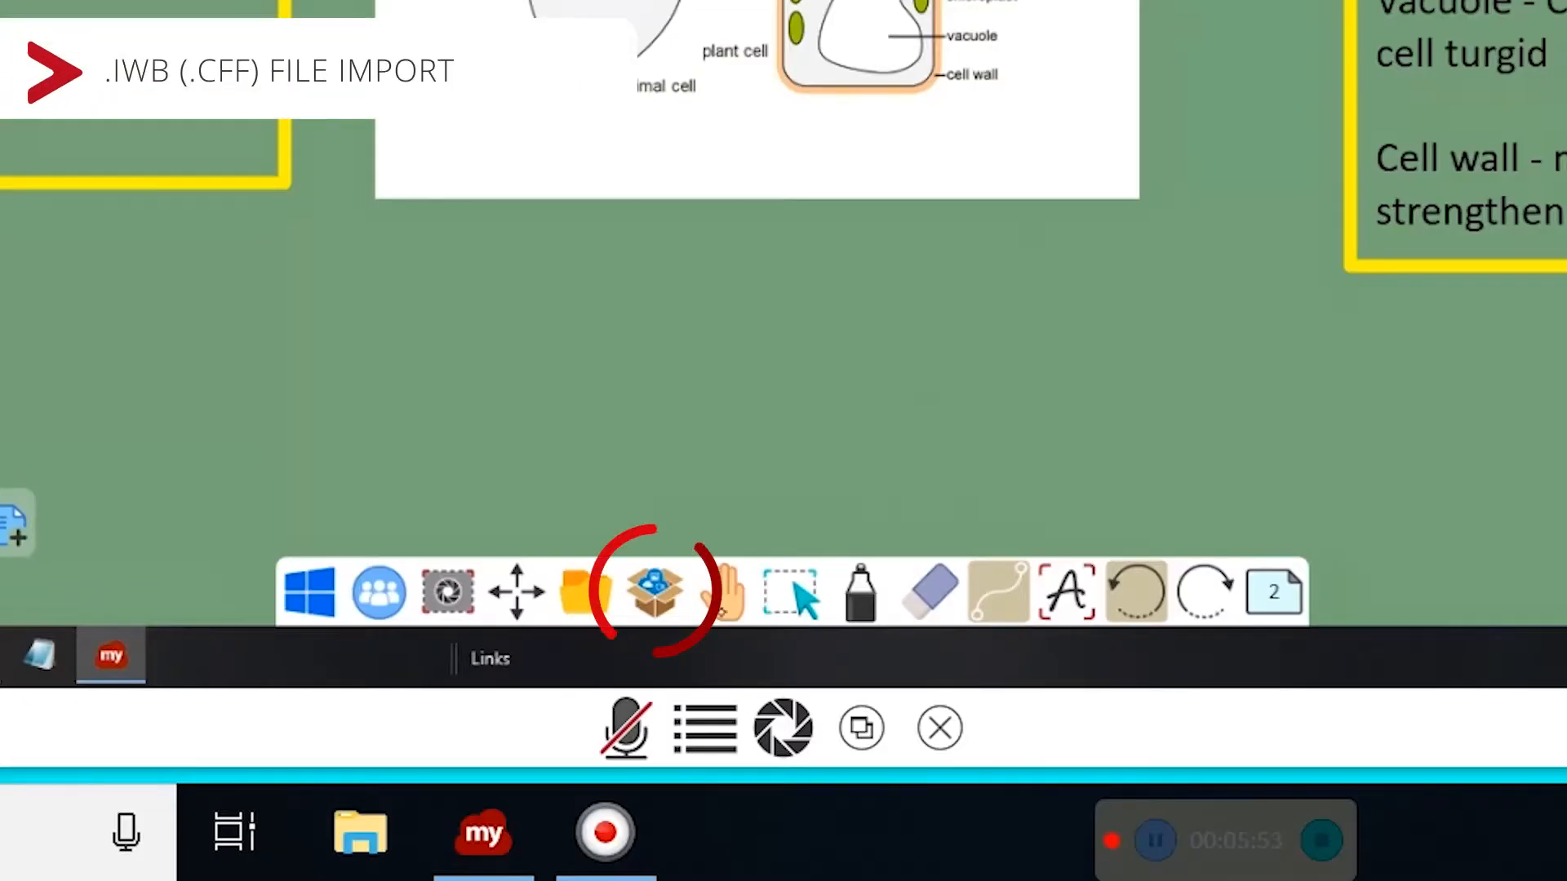
# - Import the .iwb lesson file with the video, specialised cell pictures and questions
pyautogui.click(658, 593)
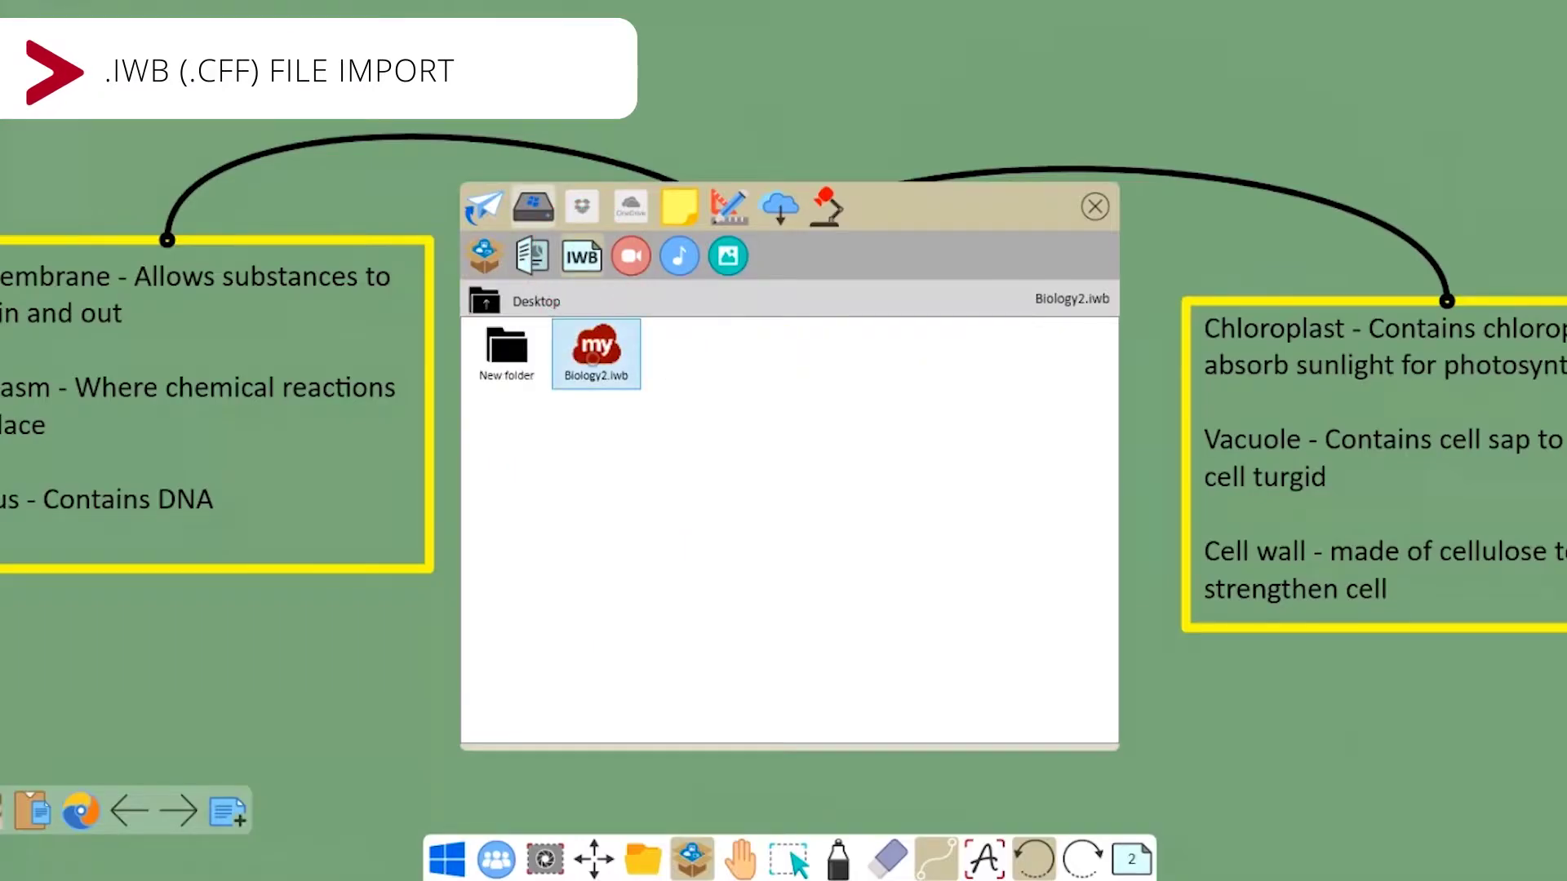
pyautogui.doubleClick(595, 352)
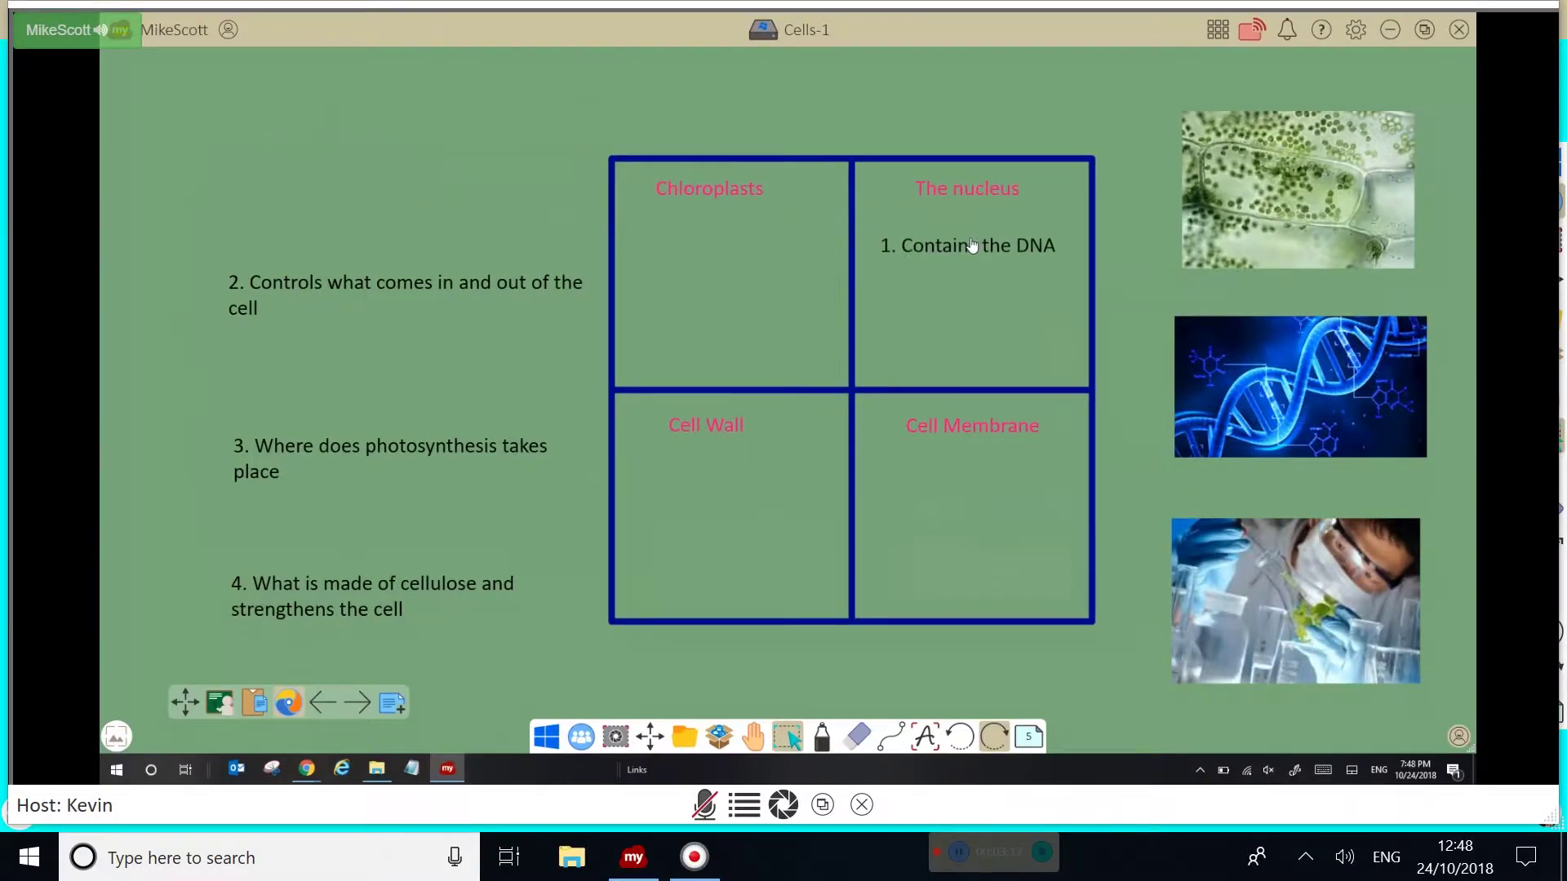
# - Move the '1. Contains the DNA' statement into The nucleus square
pyautogui.moveTo(973, 248); pyautogui.dragTo(955, 247)
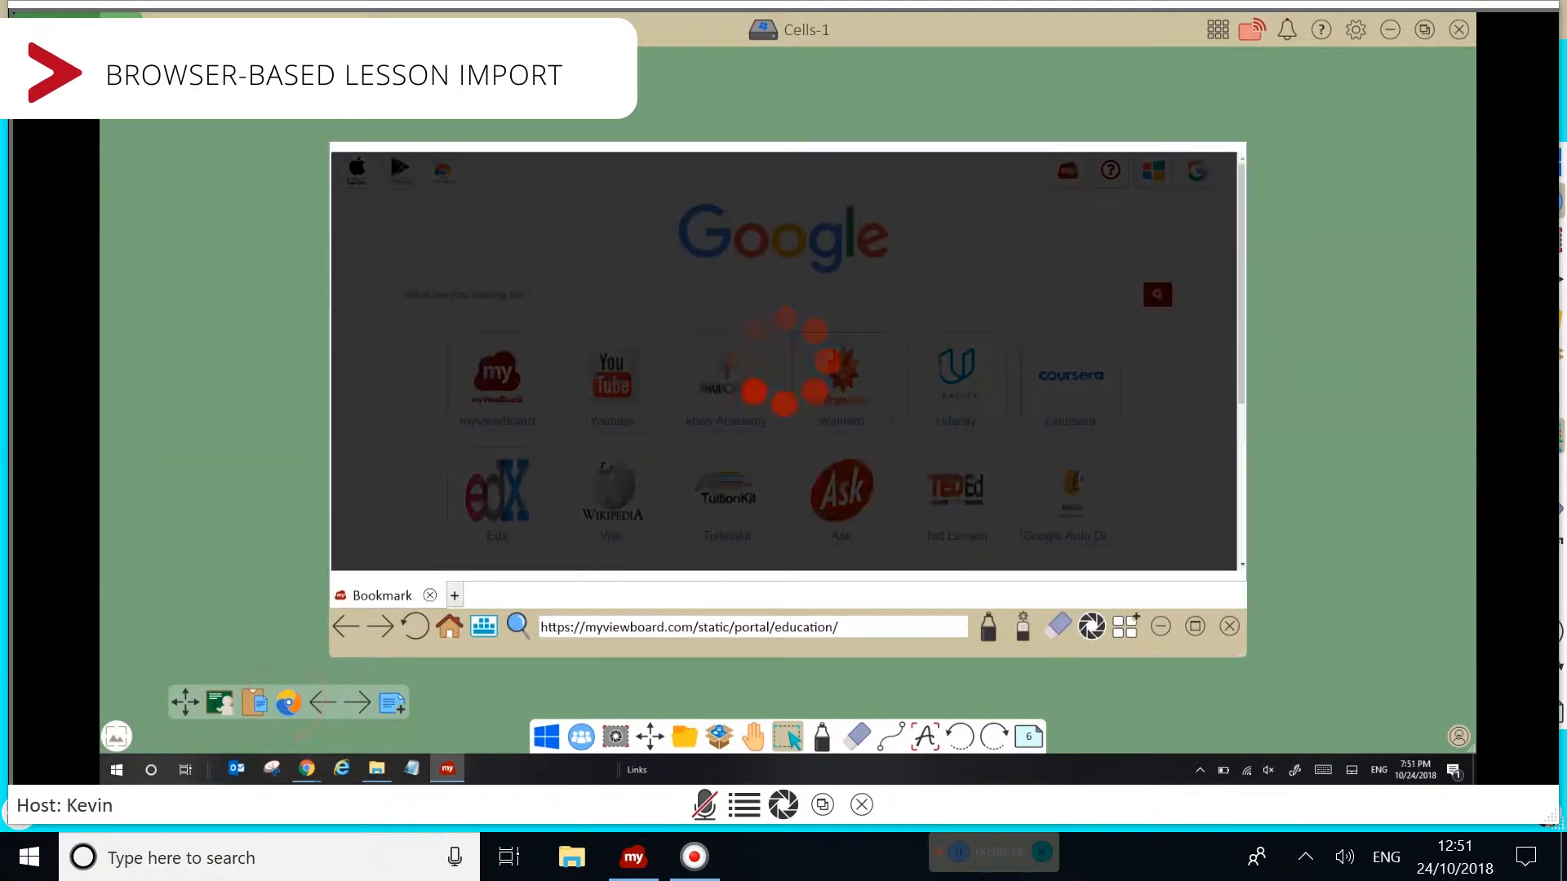
# - Go to Khan Academy in the embedded browser to look up biology
pyautogui.click(727, 381)
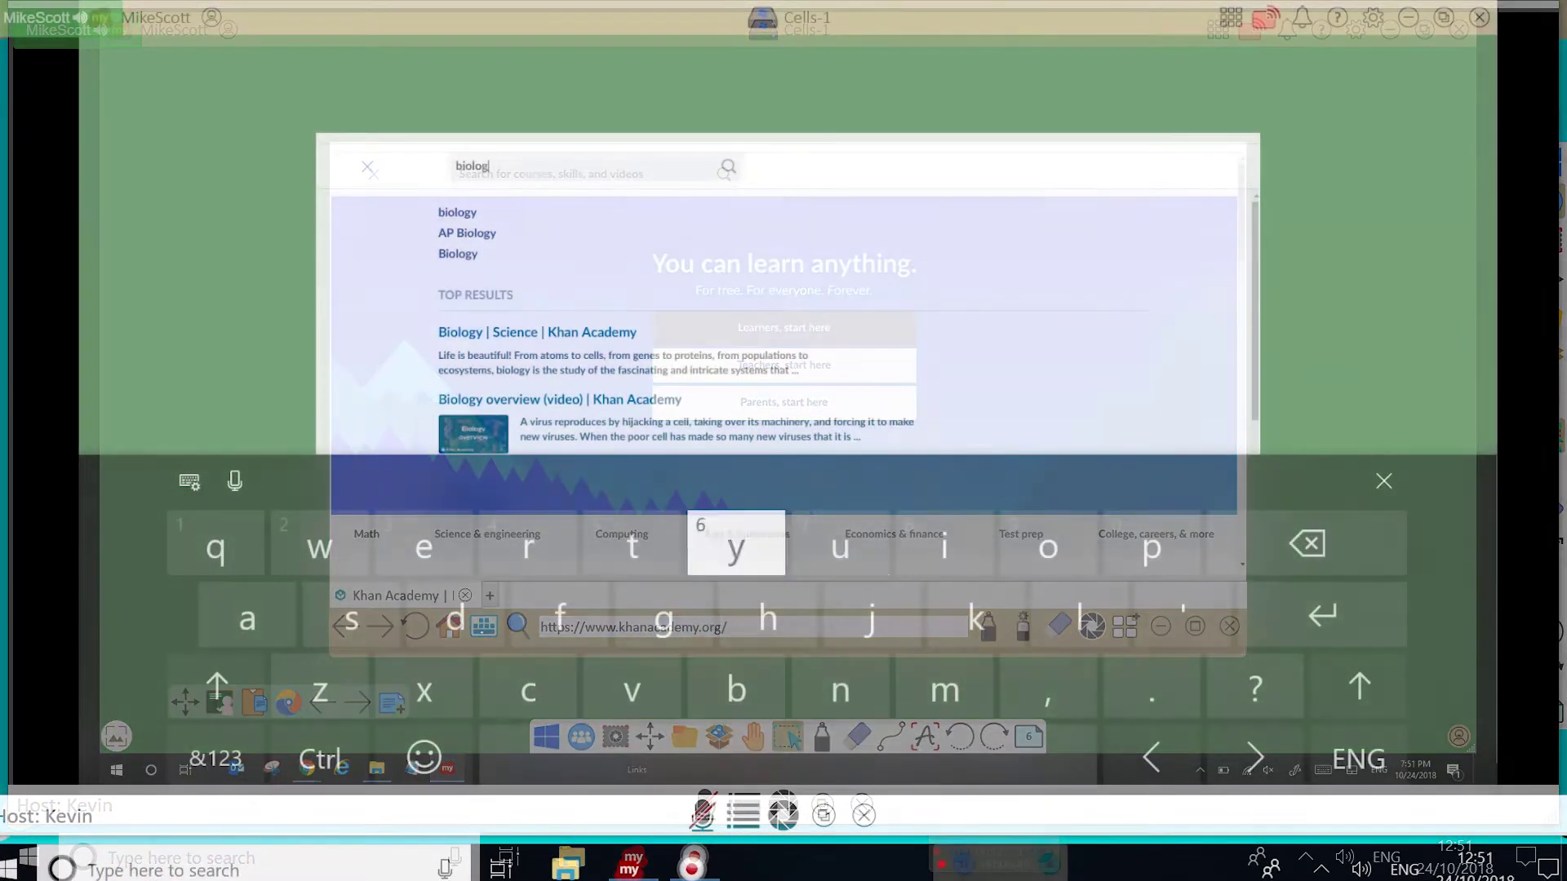
pyautogui.write('y')
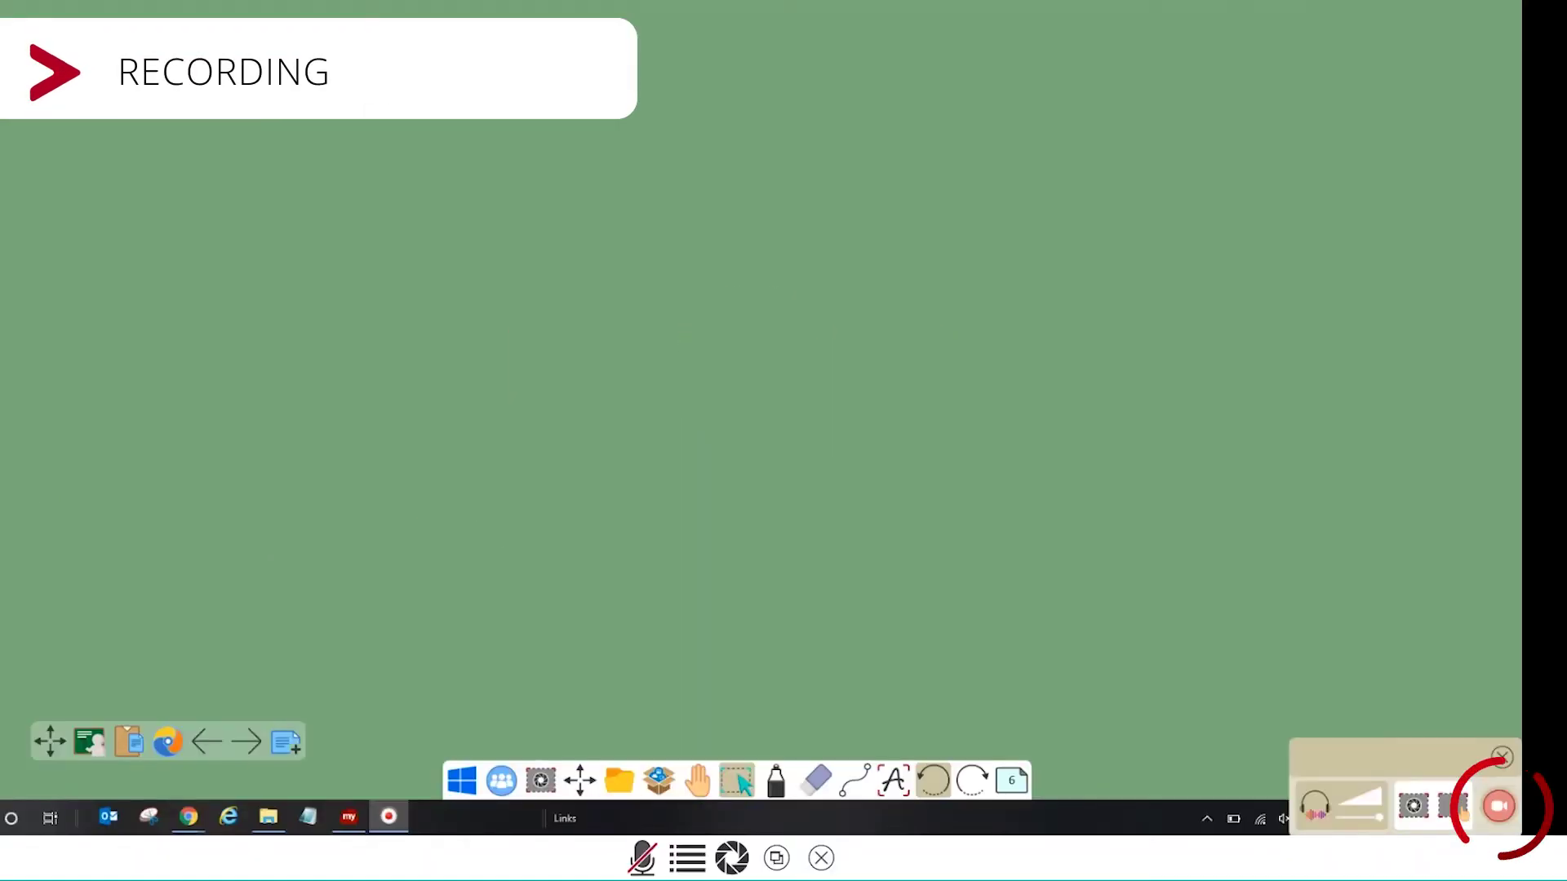
# - Begin a screen recording of the lesson at Current Screen Resolution
pyautogui.click(1500, 805)
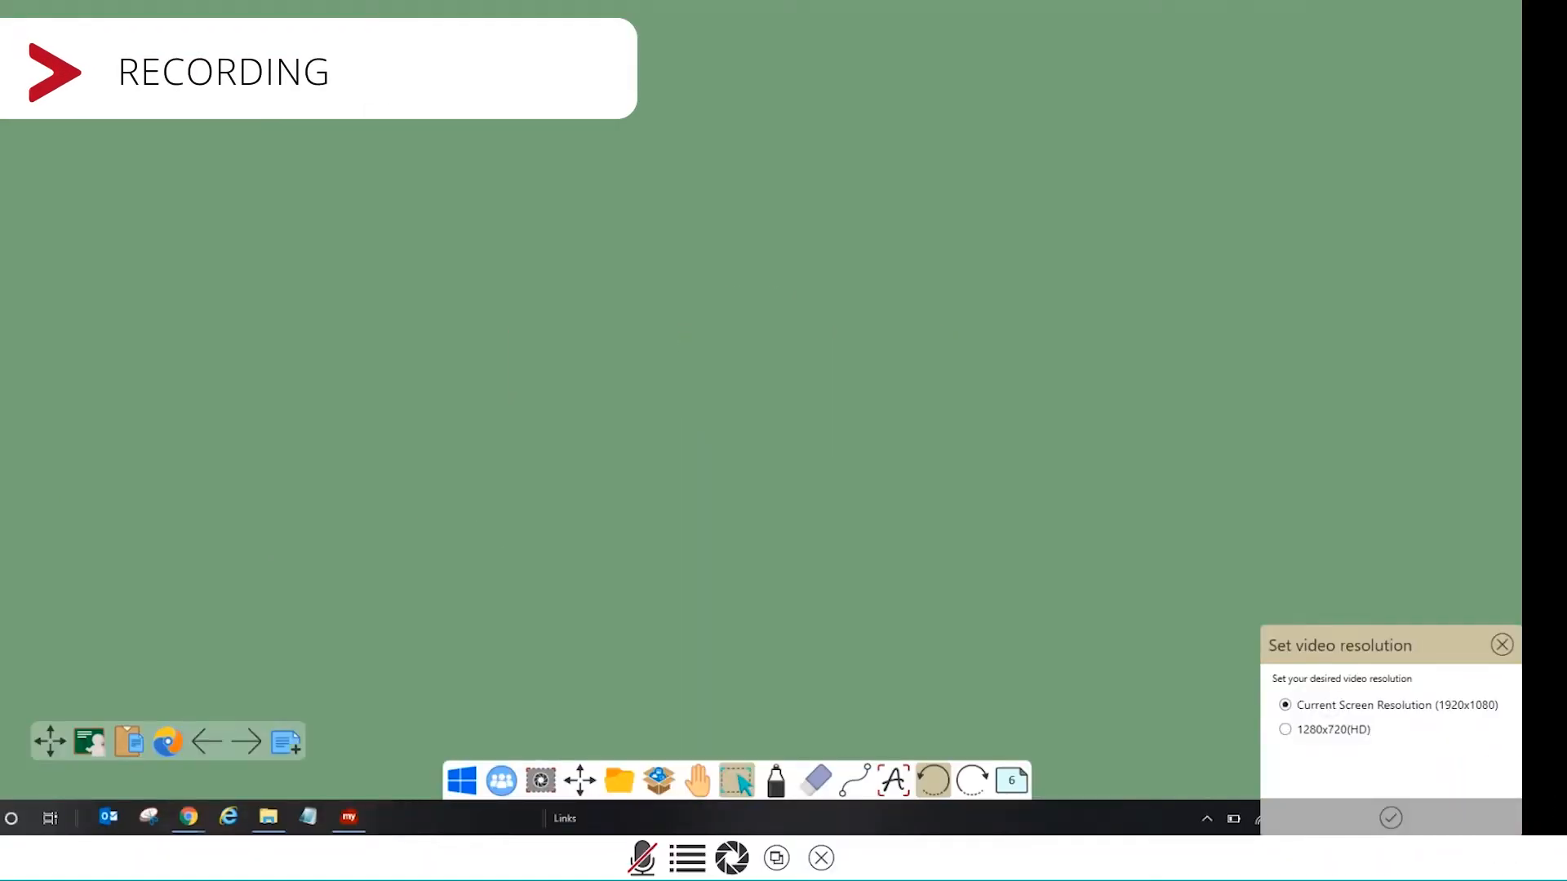
pyautogui.click(1390, 817)
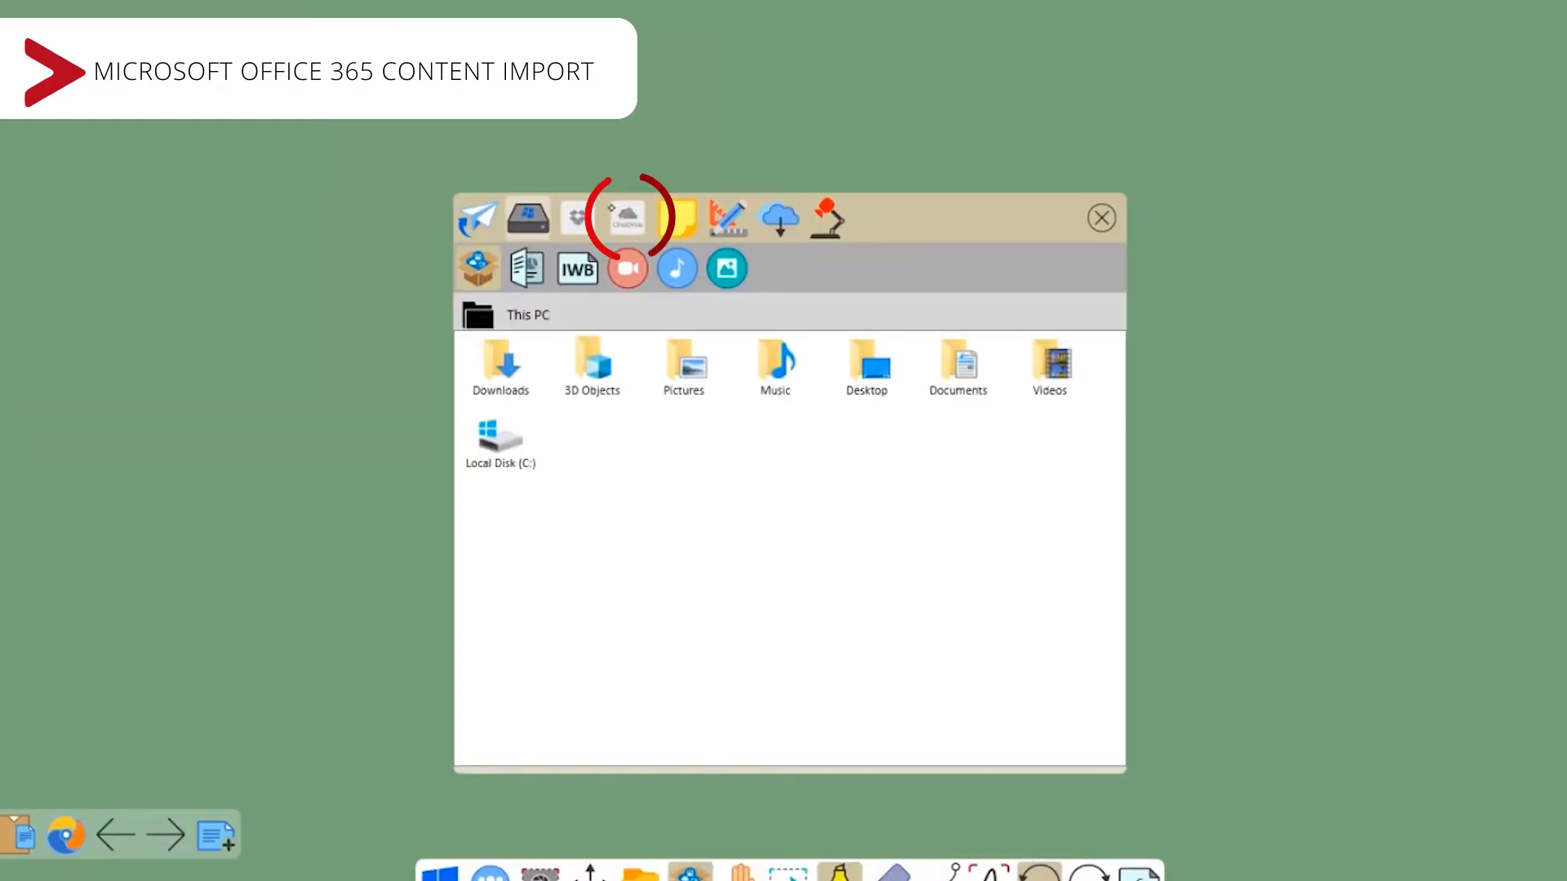
# - Import Respiration Biology.pptx from the OneDrive root folder and confirm with Yes
pyautogui.click(627, 218)
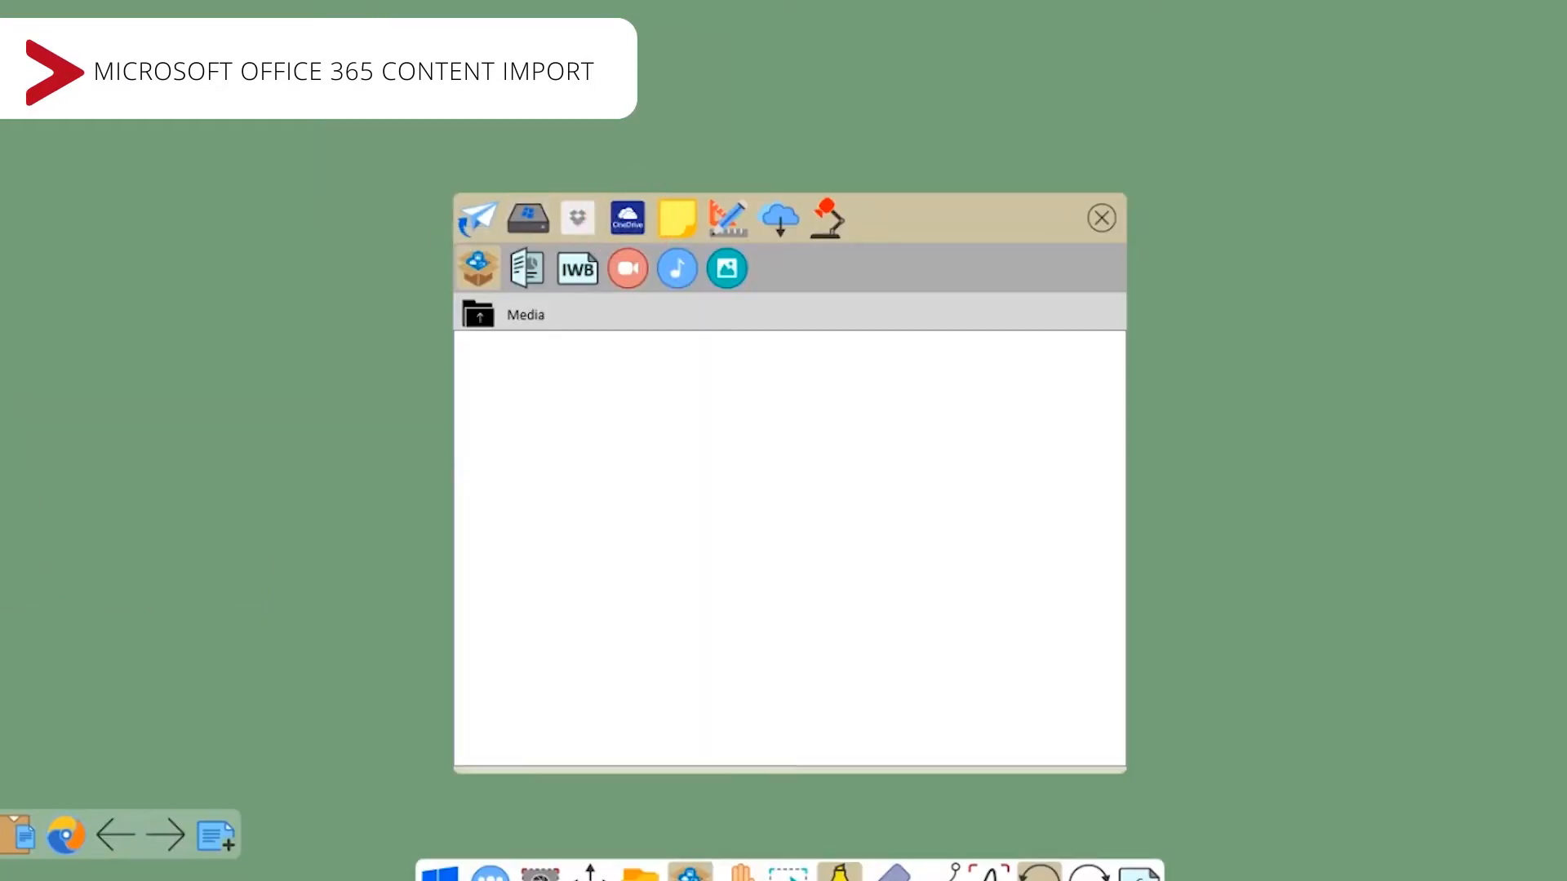
pyautogui.click(532, 315)
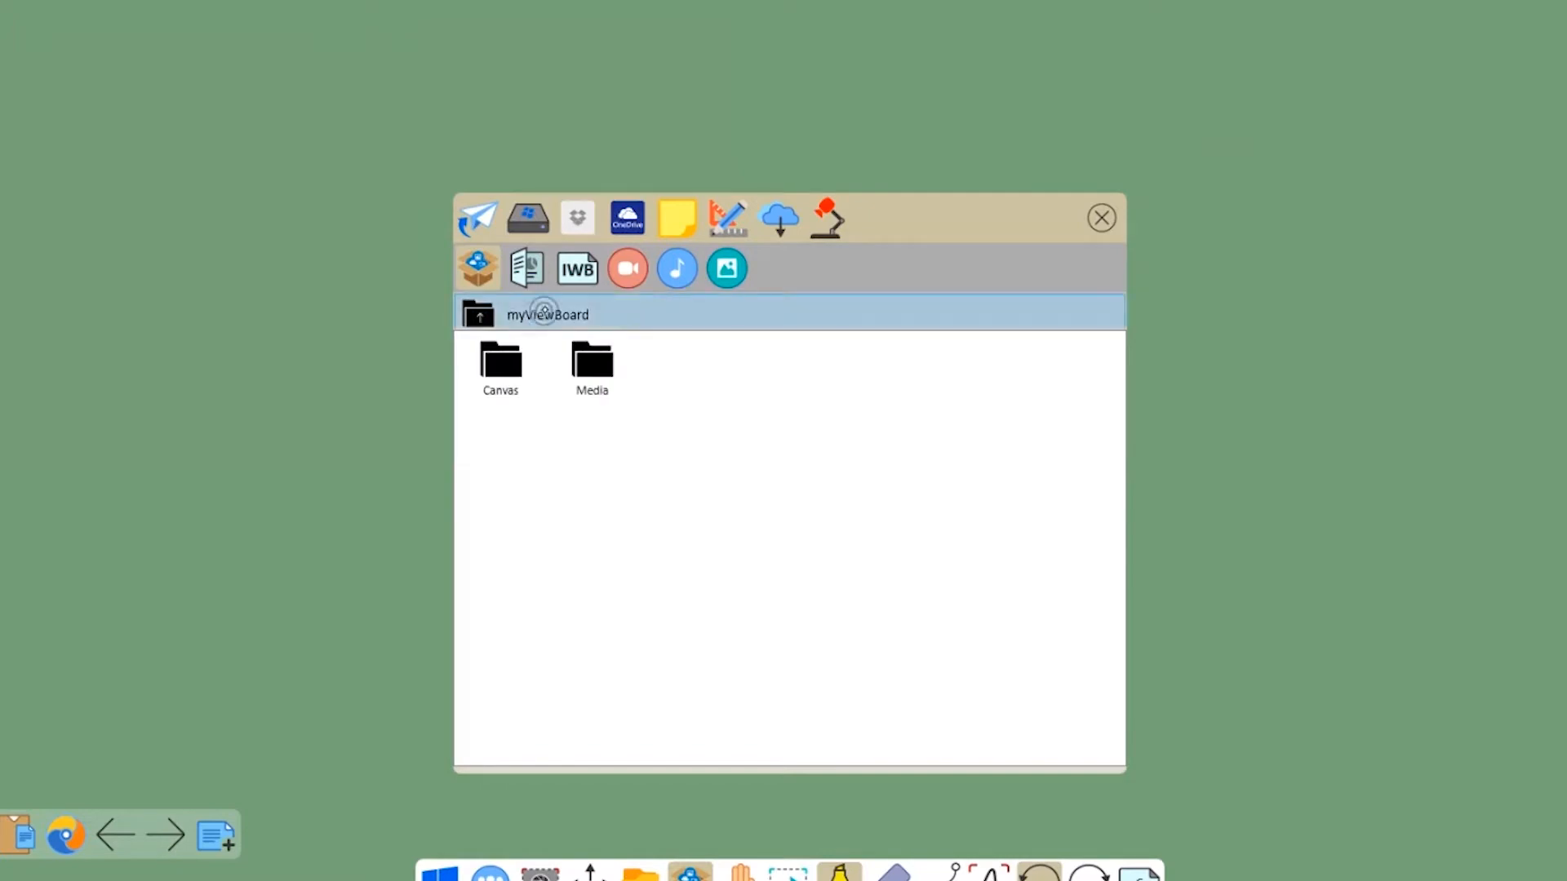
pyautogui.click(532, 315)
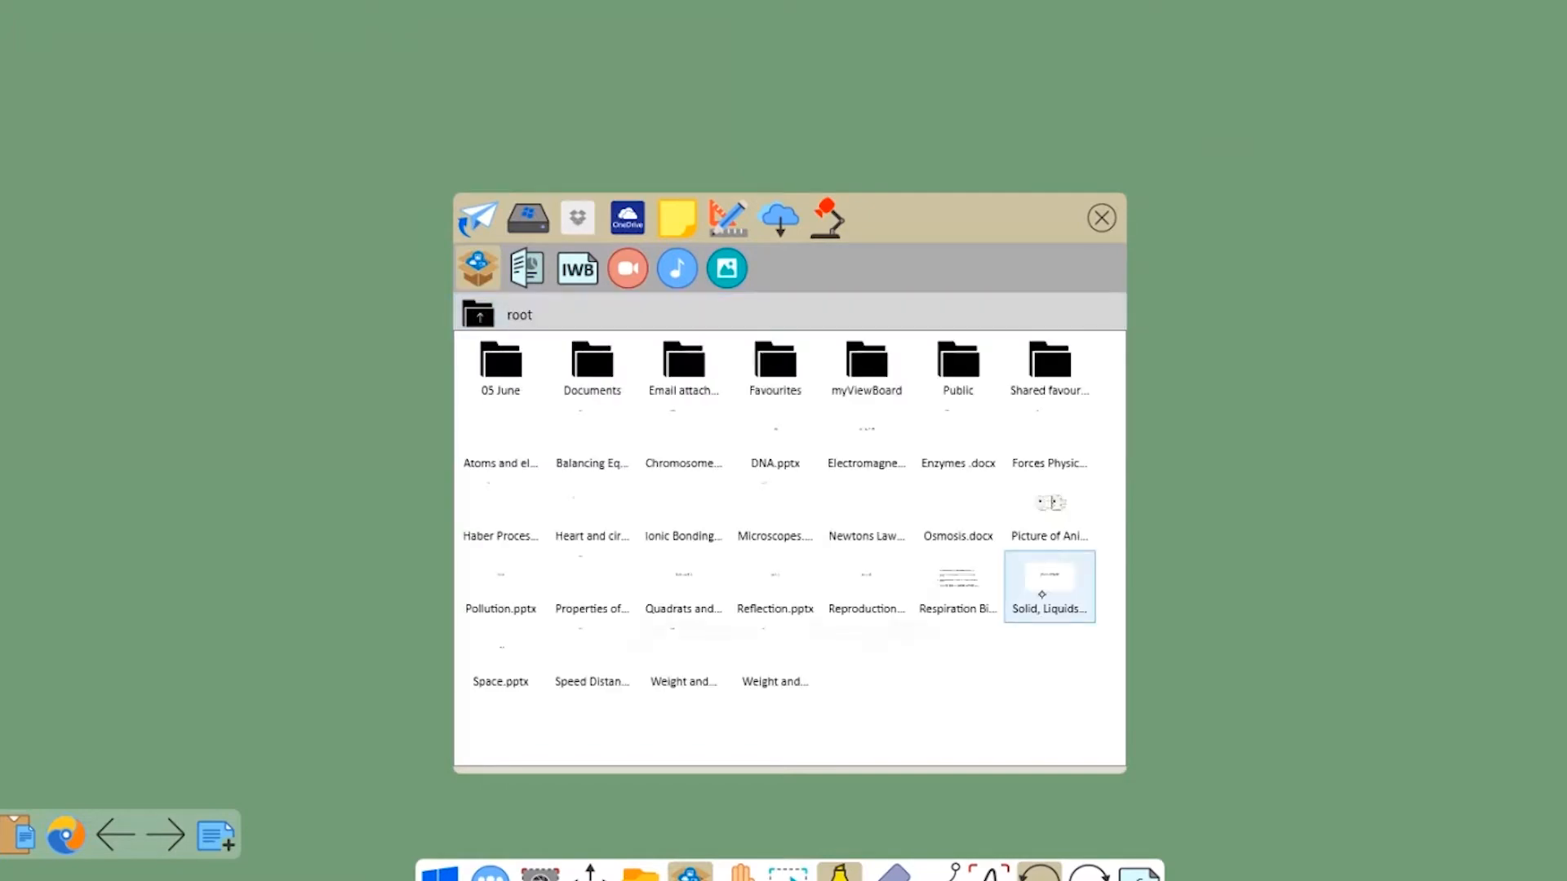
pyautogui.doubleClick(955, 587)
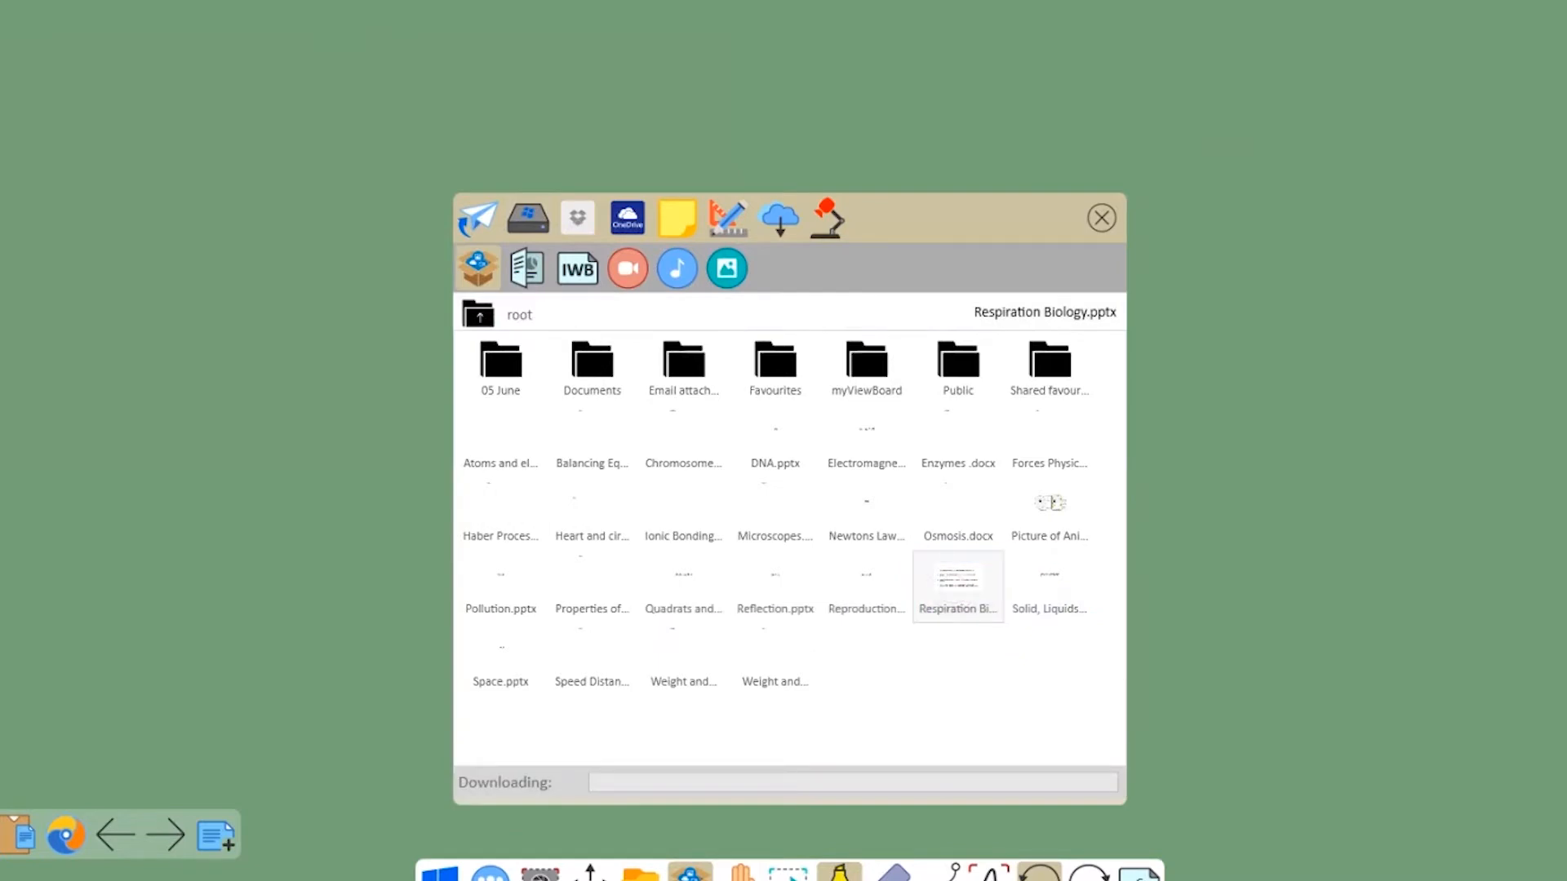
pyautogui.click(760, 432)
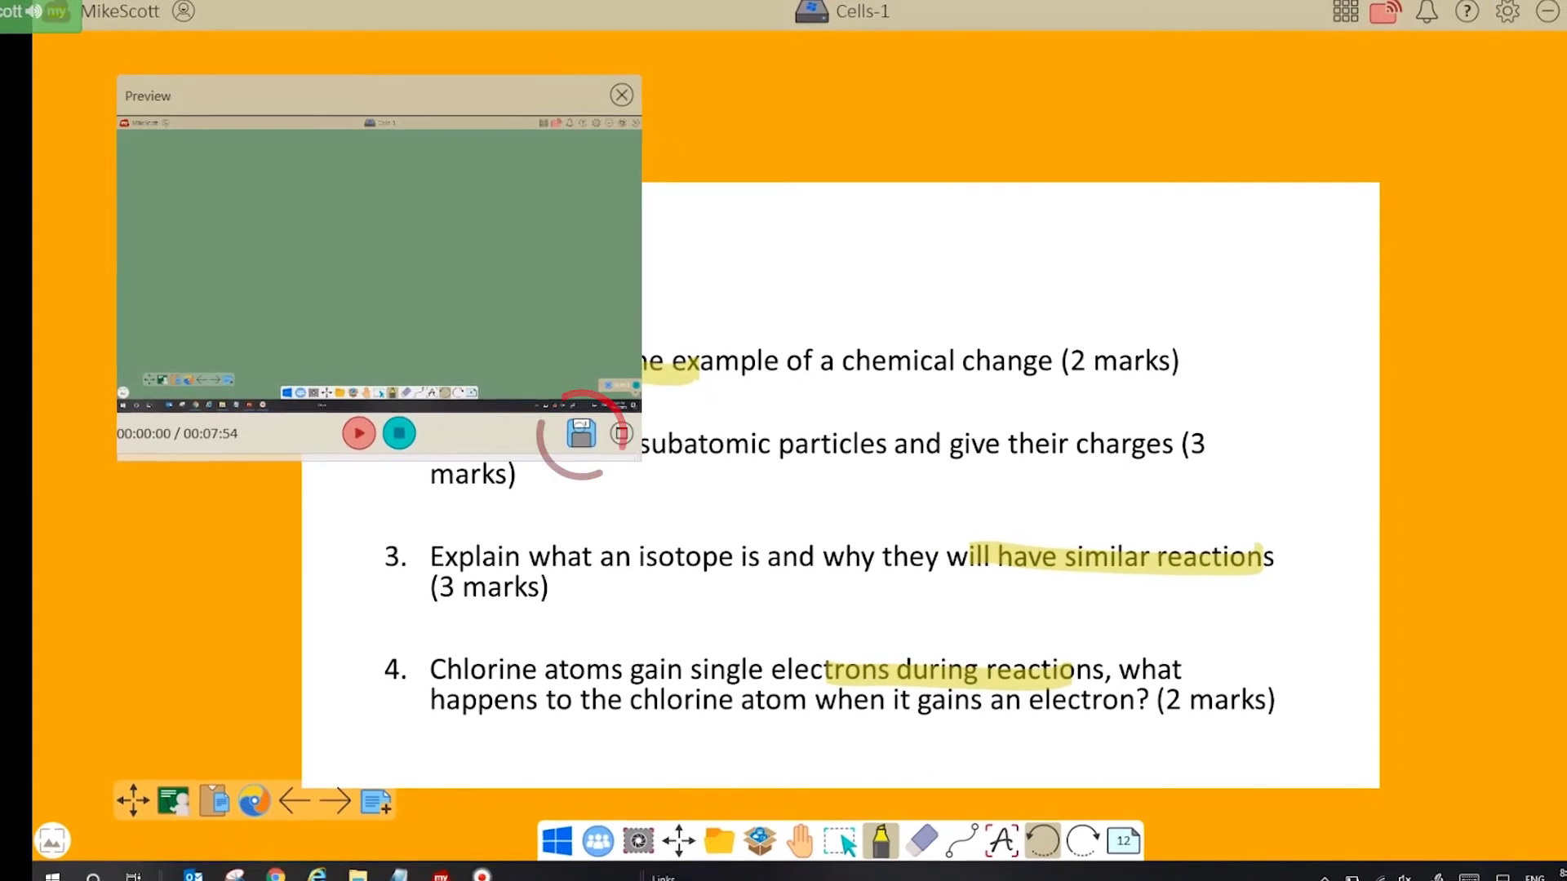
# - Save the 7:54 recording as the mp4 'cell' in OneDrive
pyautogui.click(582, 433)
pyautogui.click(185, 194)
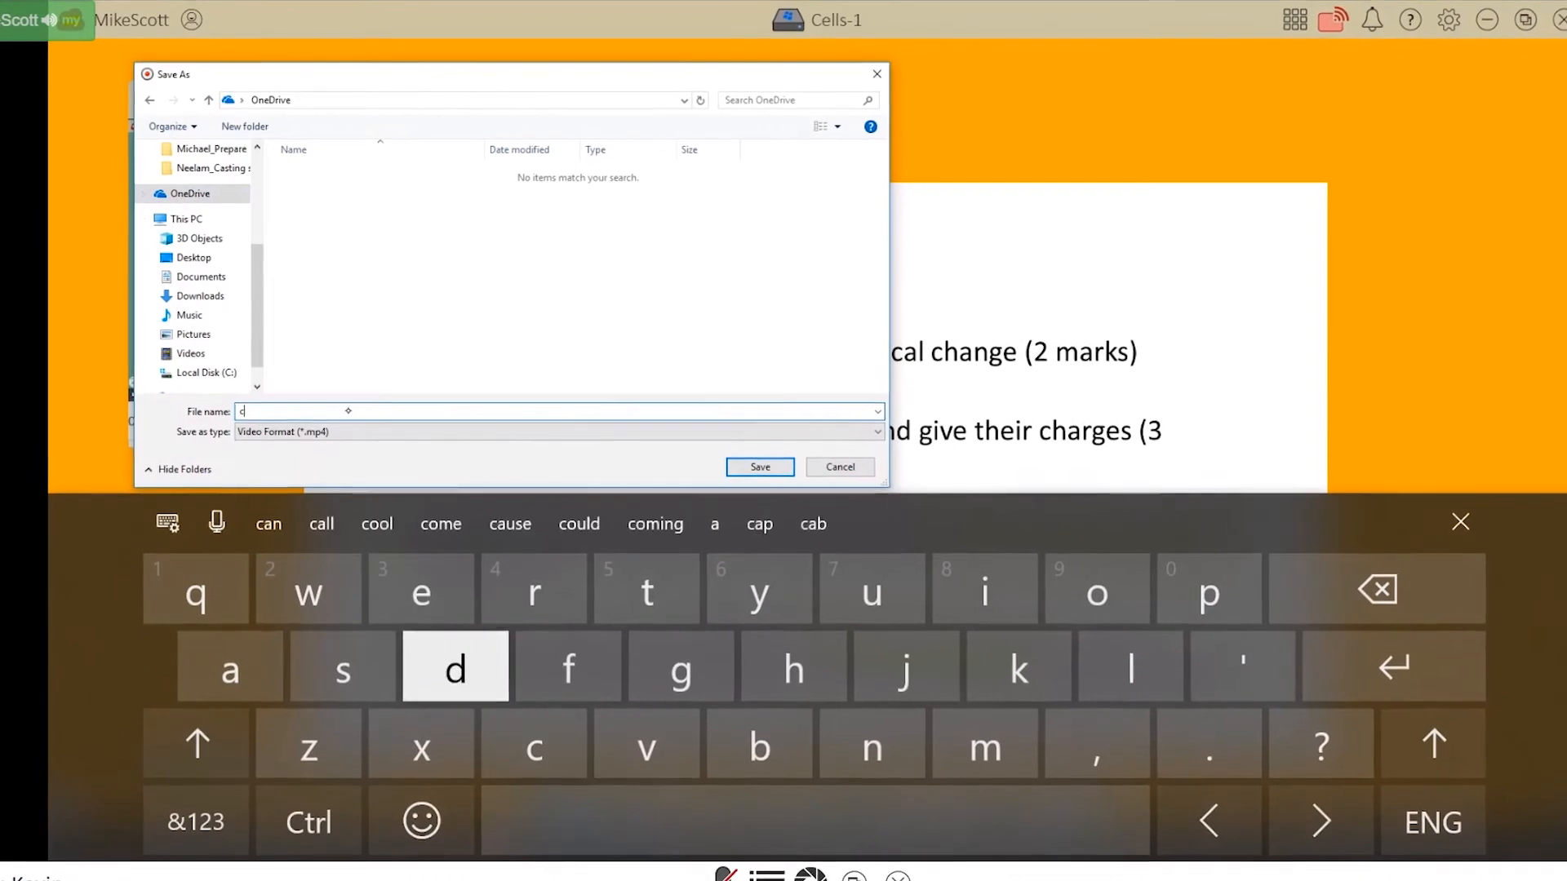
pyautogui.write('cells')
pyautogui.click(742, 456)
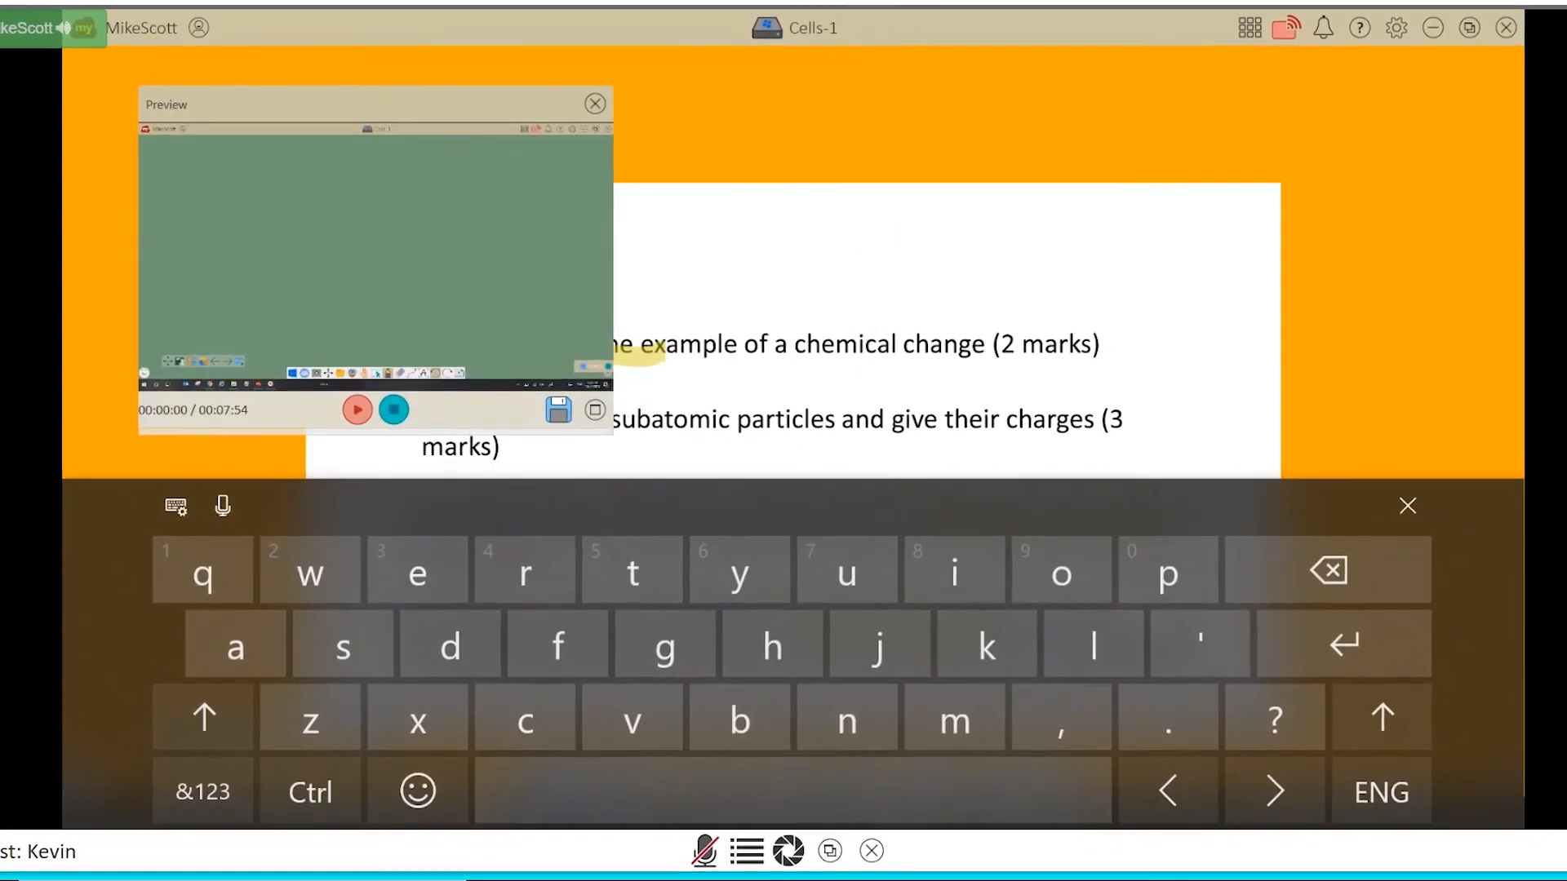